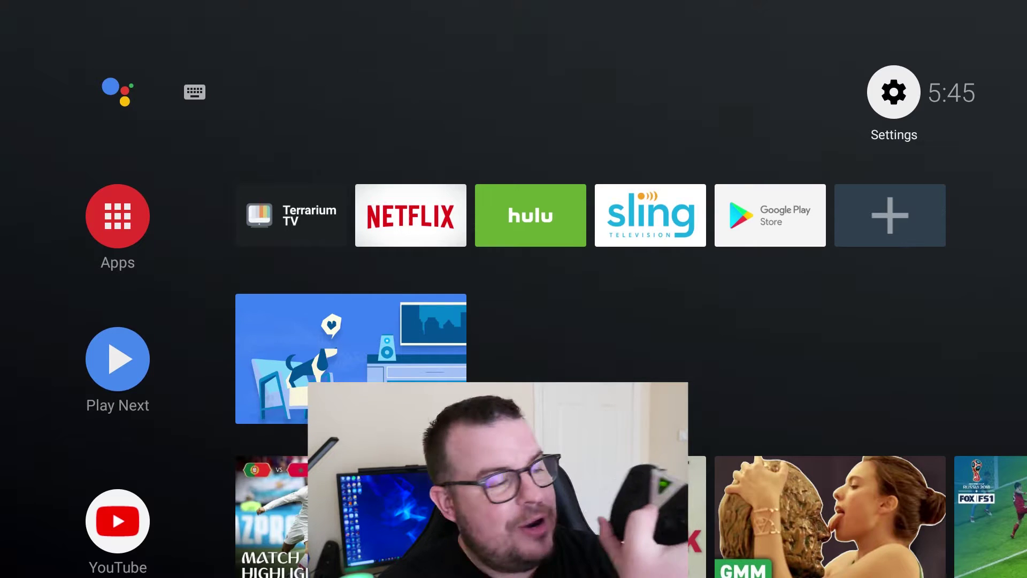
# Open the full installed-apps grid, browse down through it, then back out to the home screen.
pyautogui.press('Return')
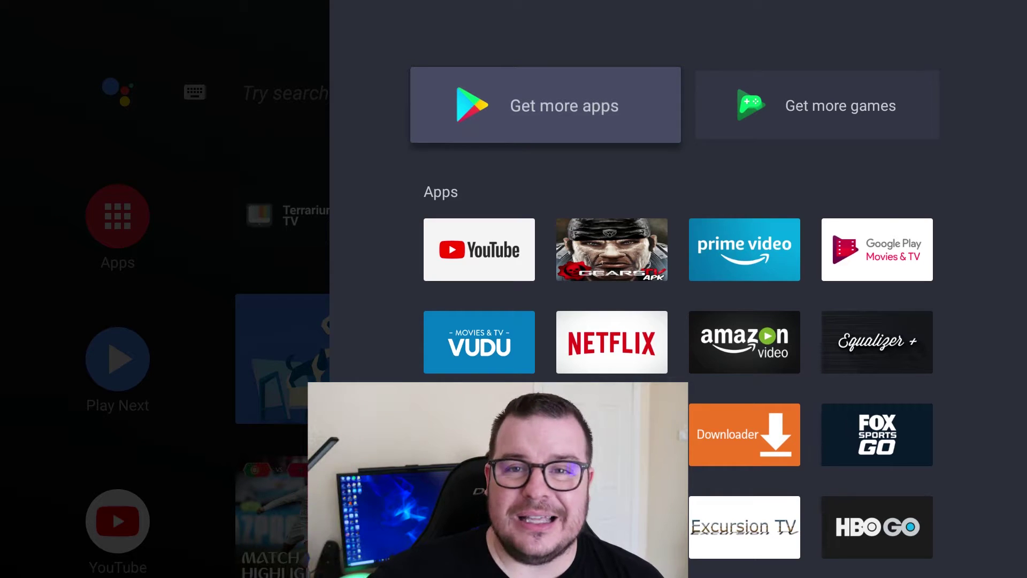
pyautogui.press('Right')
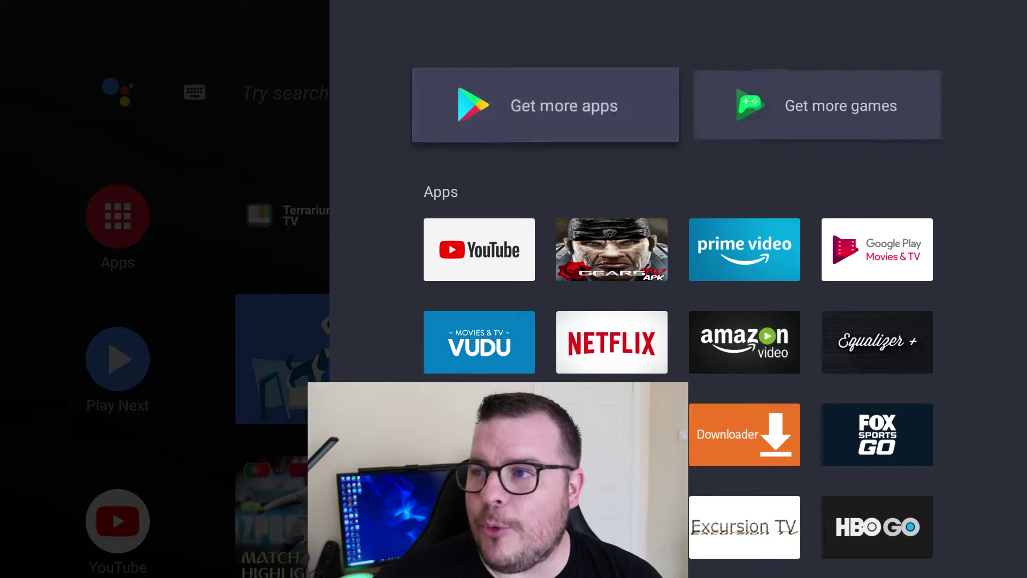
pyautogui.press('Down')
pyautogui.press('Down')
pyautogui.press('Down')
pyautogui.press('Down')
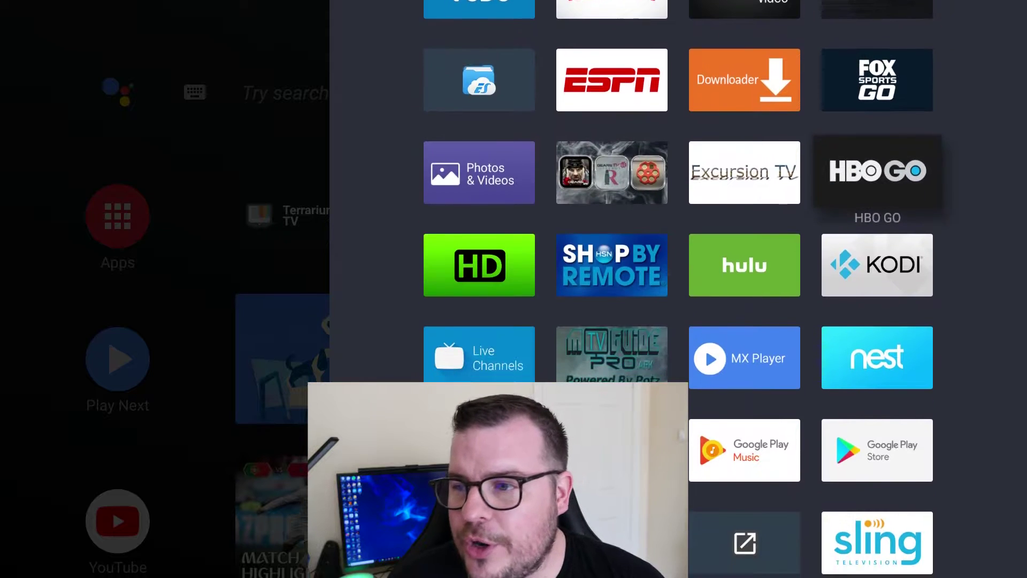
pyautogui.press('Down')
pyautogui.press('Down')
pyautogui.press('Down')
pyautogui.press('Escape')
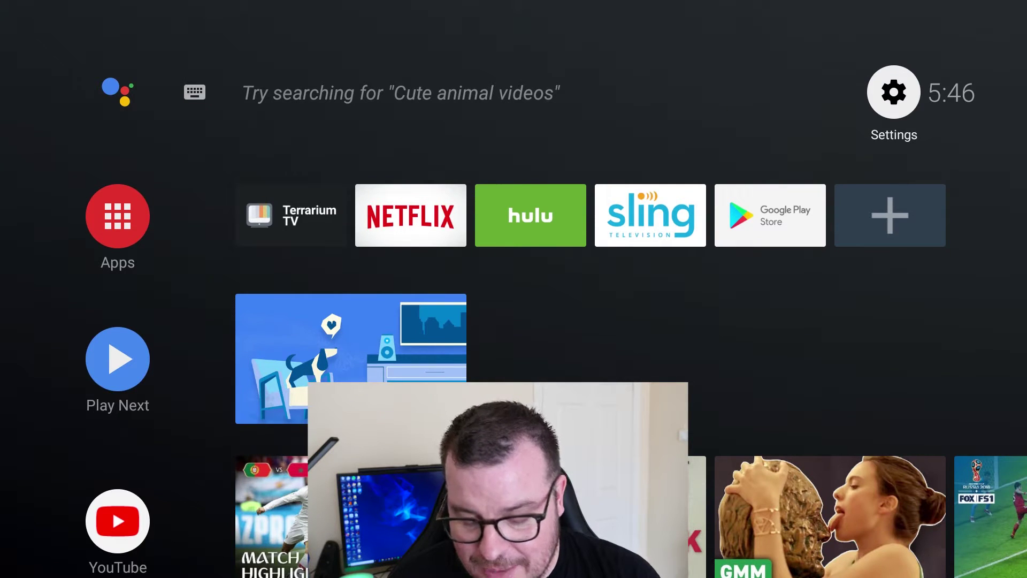
pyautogui.hotkey('alt', 'Tab')
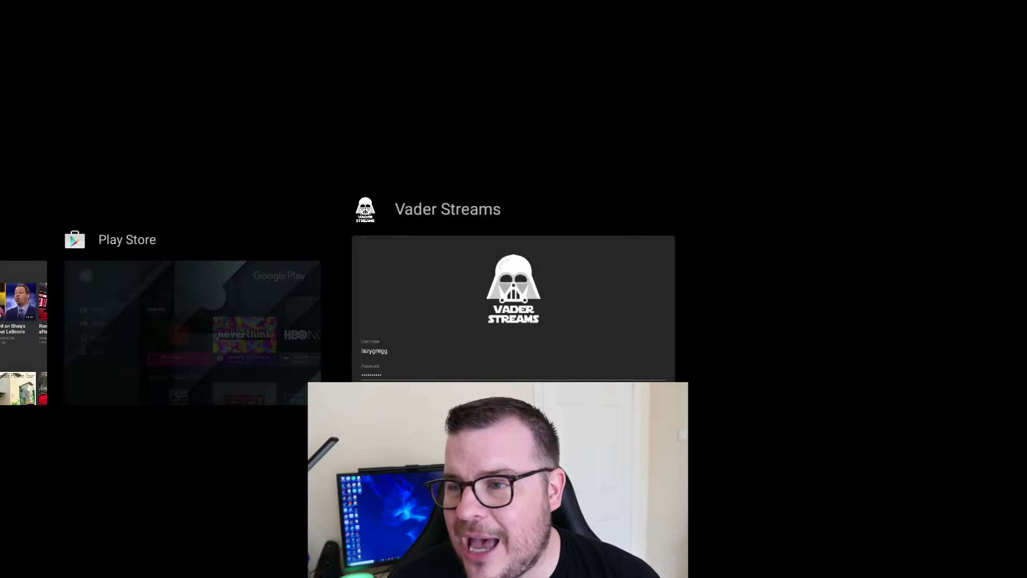
pyautogui.press('Left')
pyautogui.press('Left')
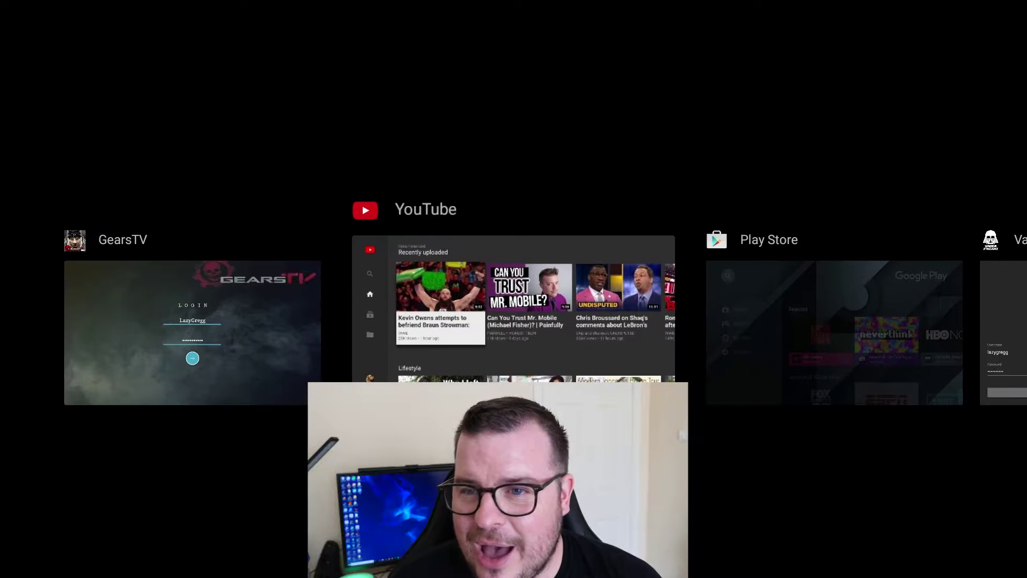
pyautogui.press('Escape')
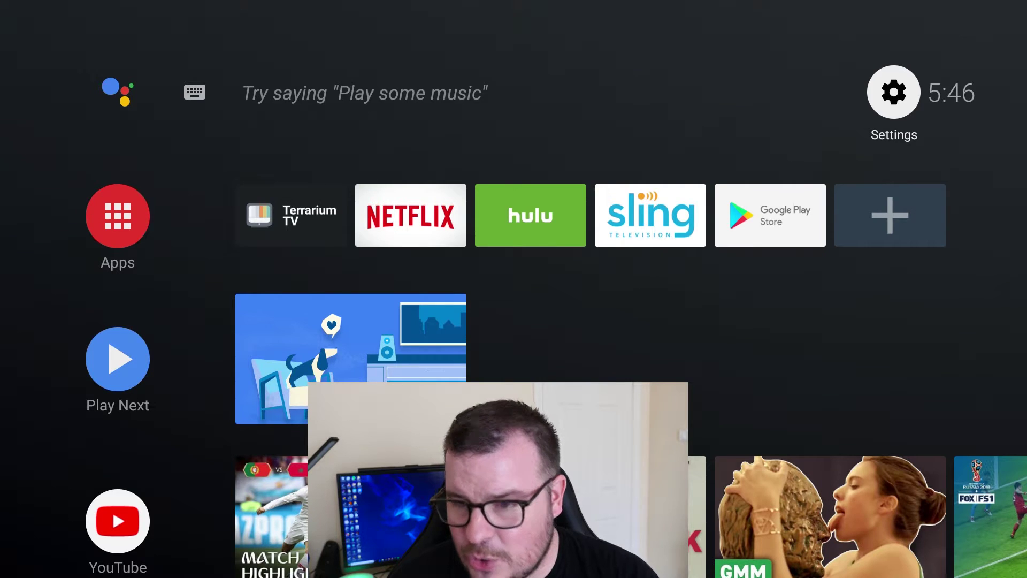
pyautogui.press('Down')
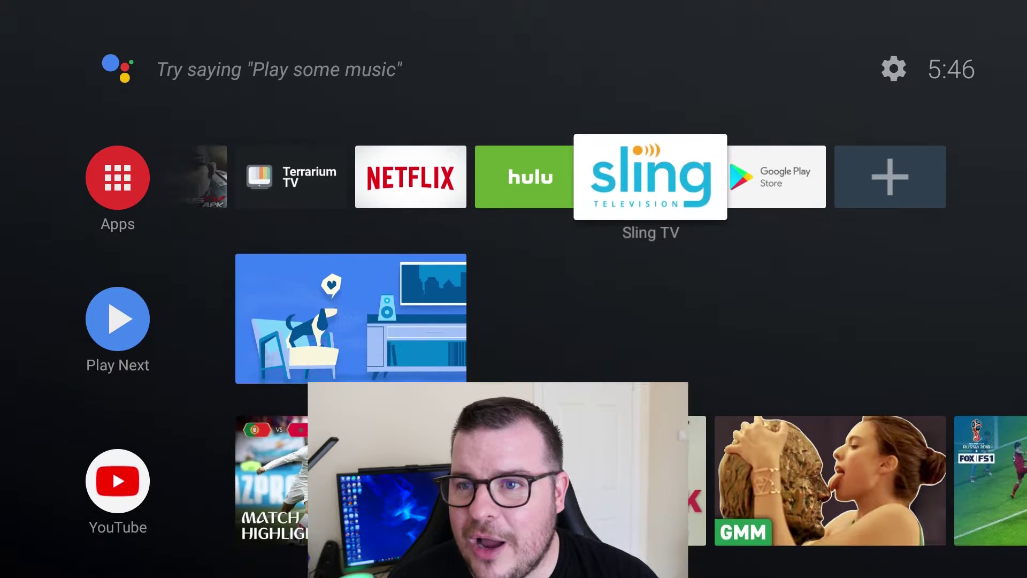
pyautogui.press('Up')
pyautogui.press('Left')
pyautogui.press('Left')
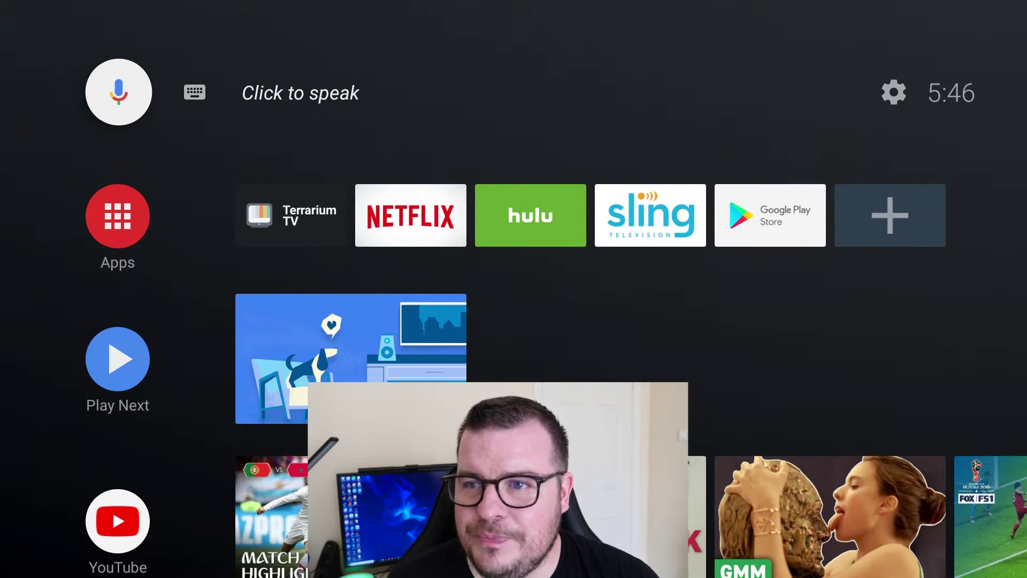
pyautogui.press('Return')
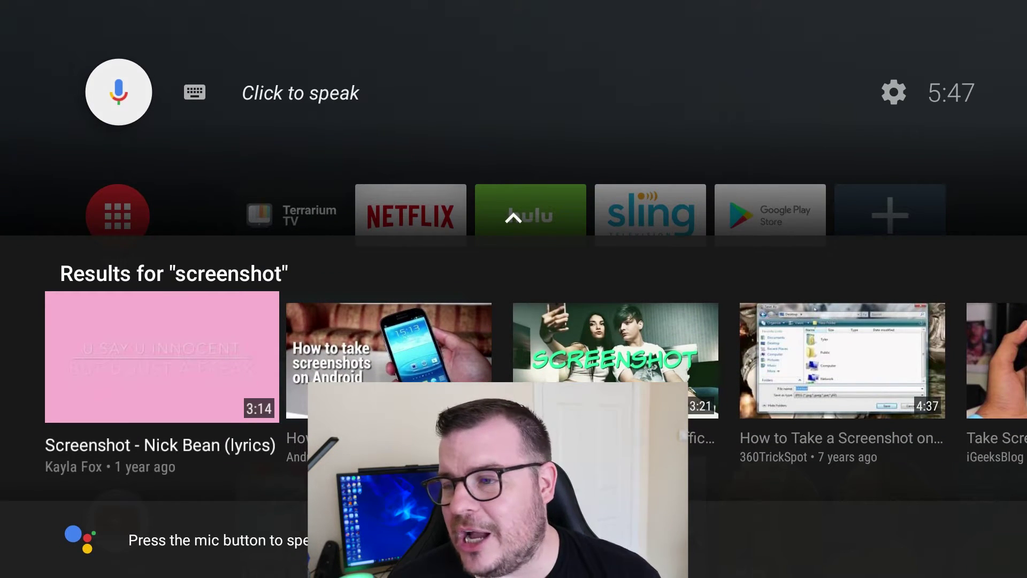
pyautogui.press('Escape')
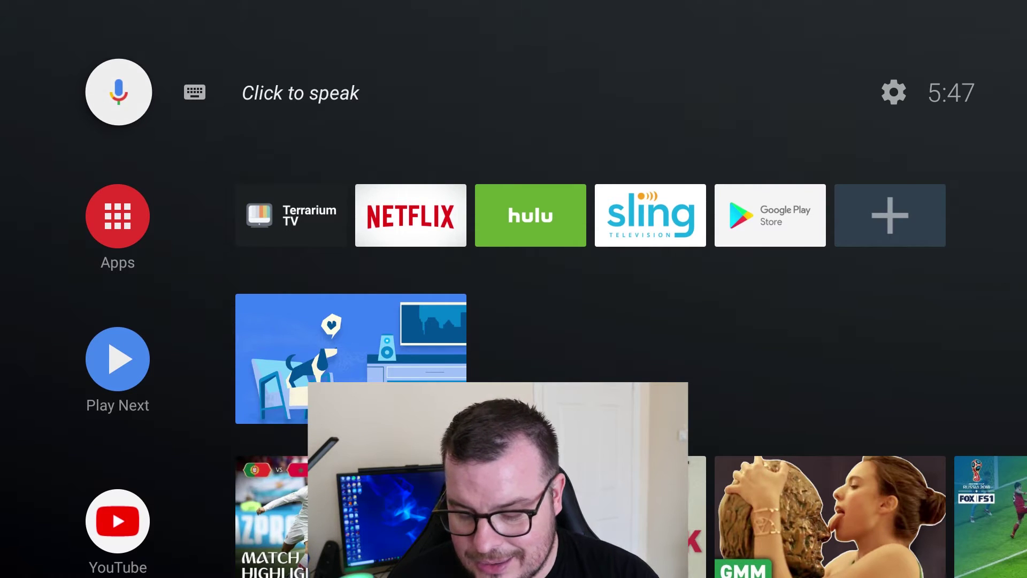
pyautogui.press('Down')
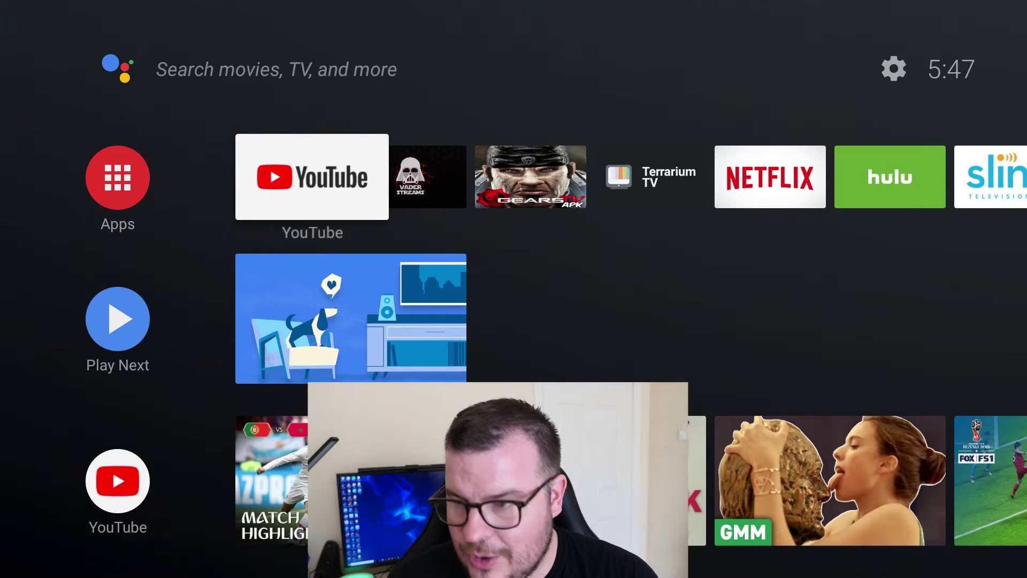
pyautogui.press('Menu')
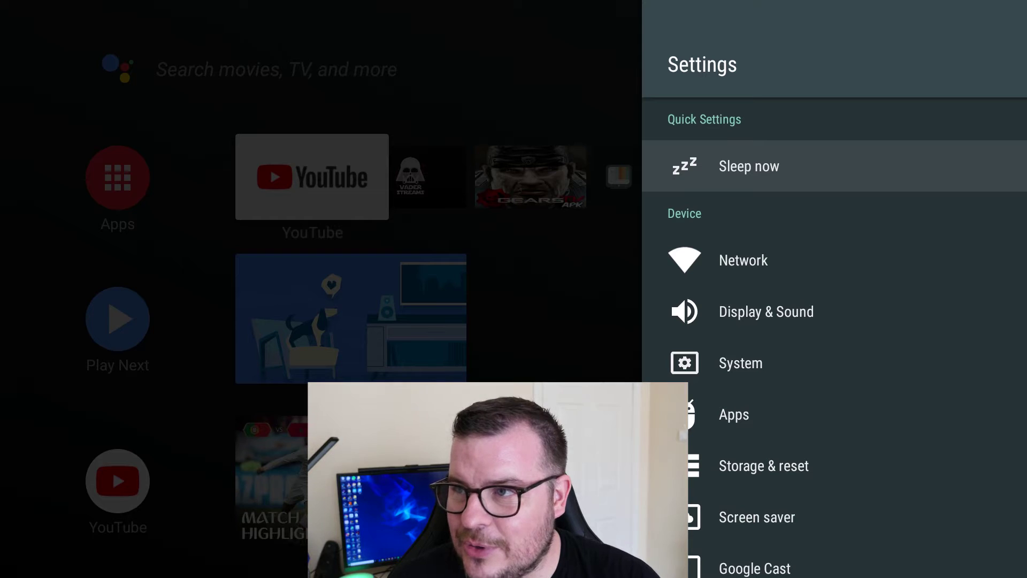
pyautogui.press('Escape')
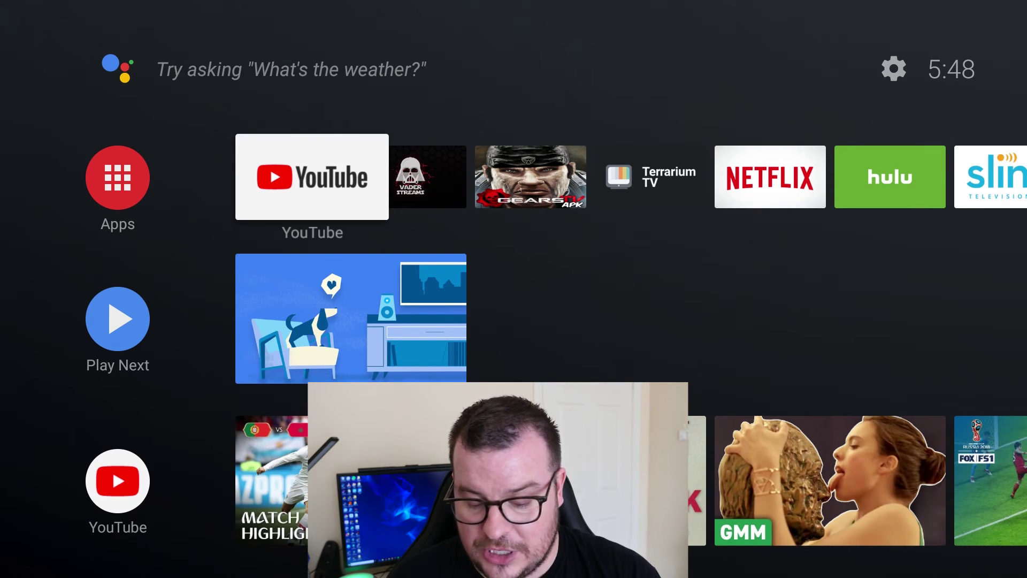
pyautogui.press('XF86Search')
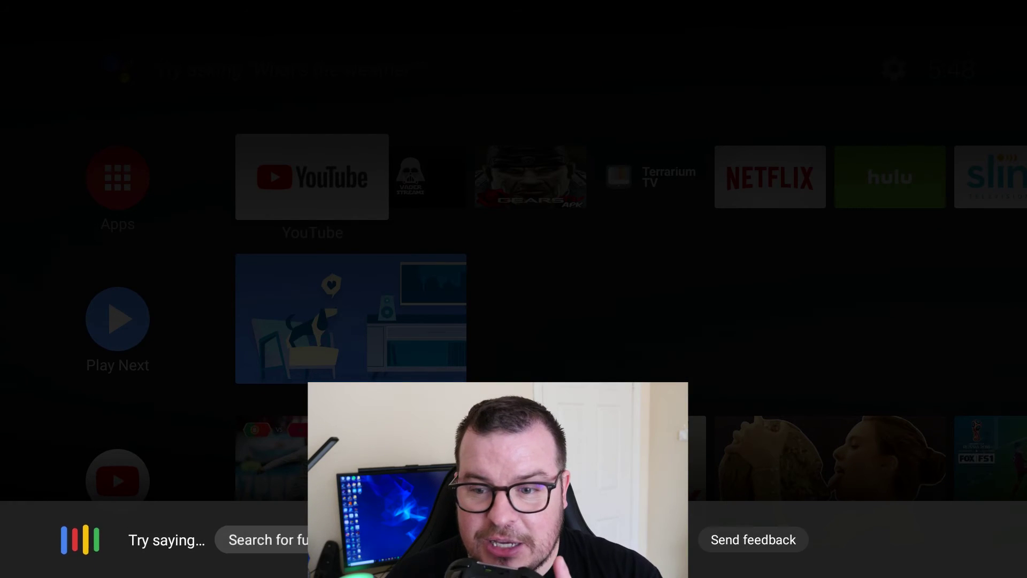